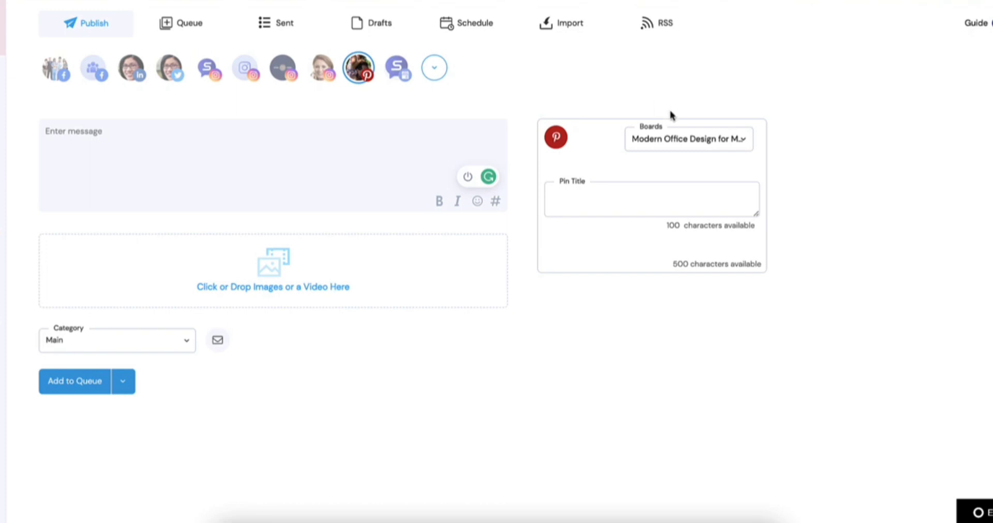
Search the stock images for "office" and attach the photo with the long wooden table and hanging lamps to the Pinterest post
left_click(672, 143)
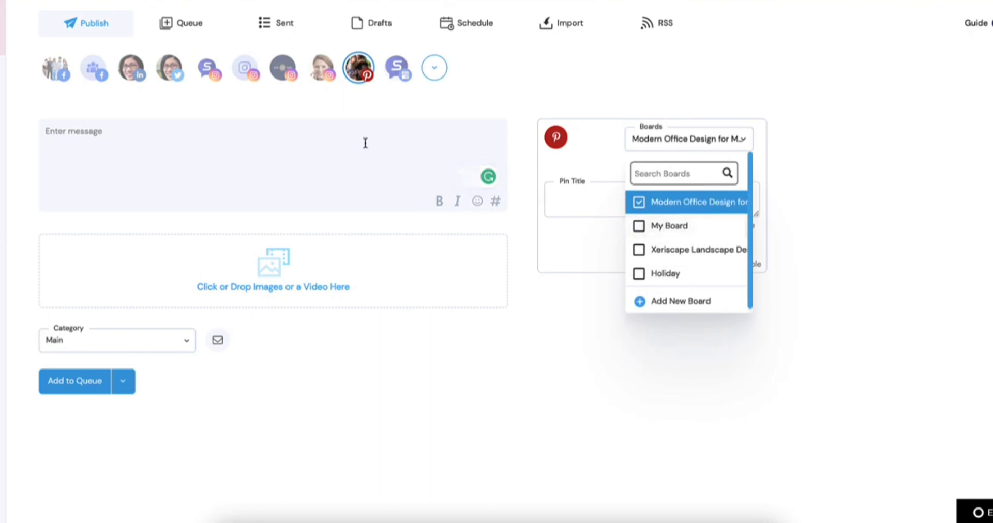
mouse_move(270, 257)
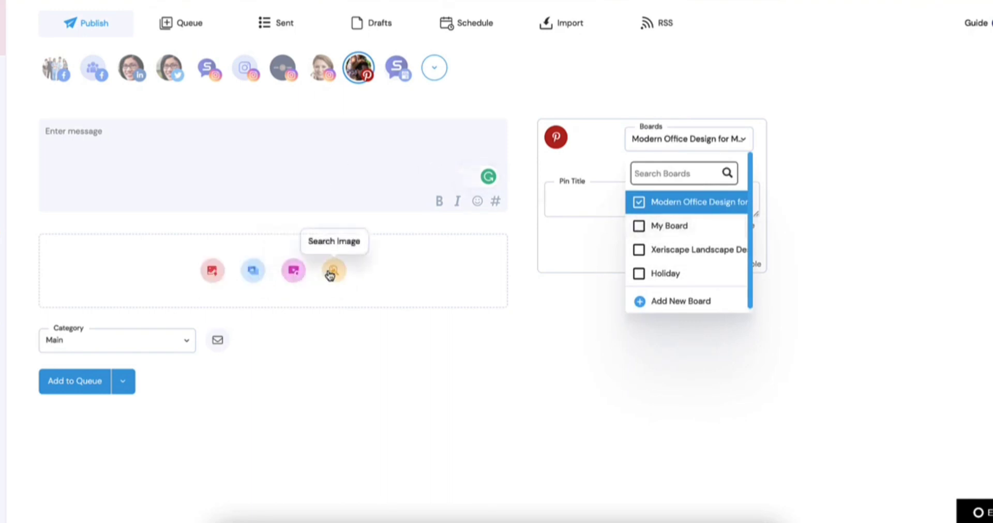
left_click(332, 271)
left_click(270, 271)
type("office")
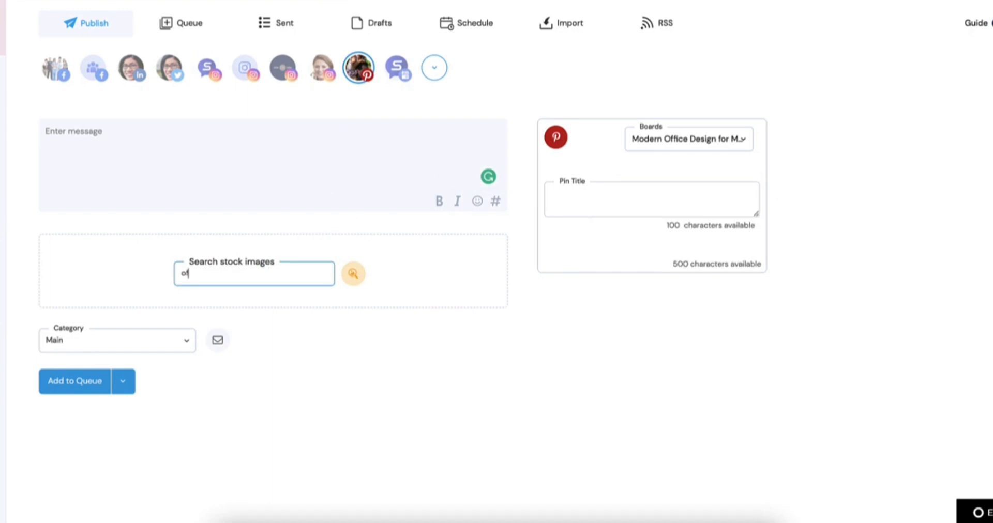
key("Return")
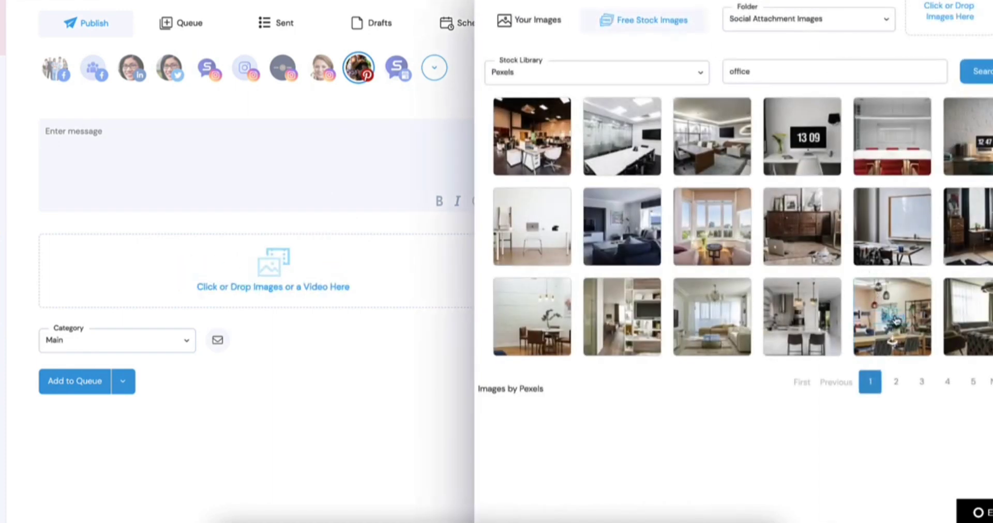
left_click(895, 320)
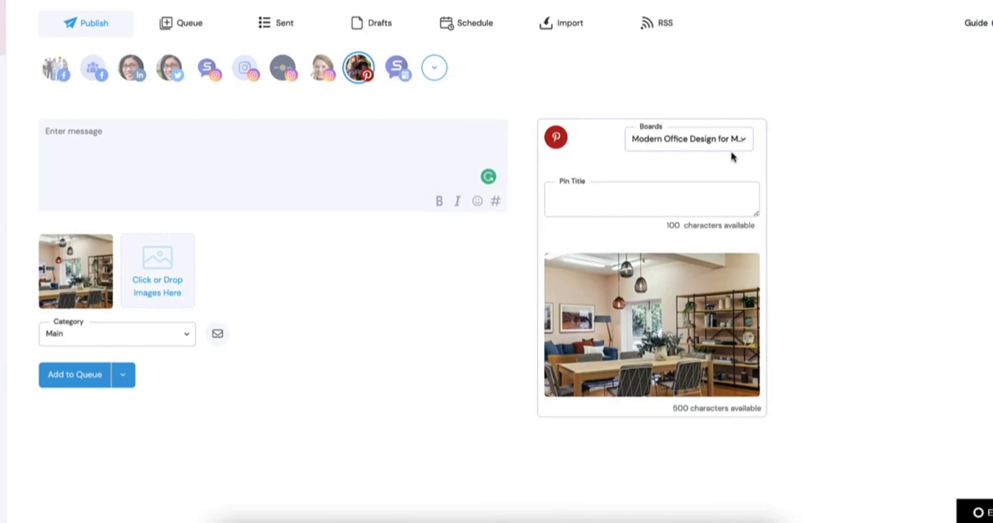
Add My Board and Xeriscape Landscape Design to the Pinterest boards selected for the post
left_click(713, 140)
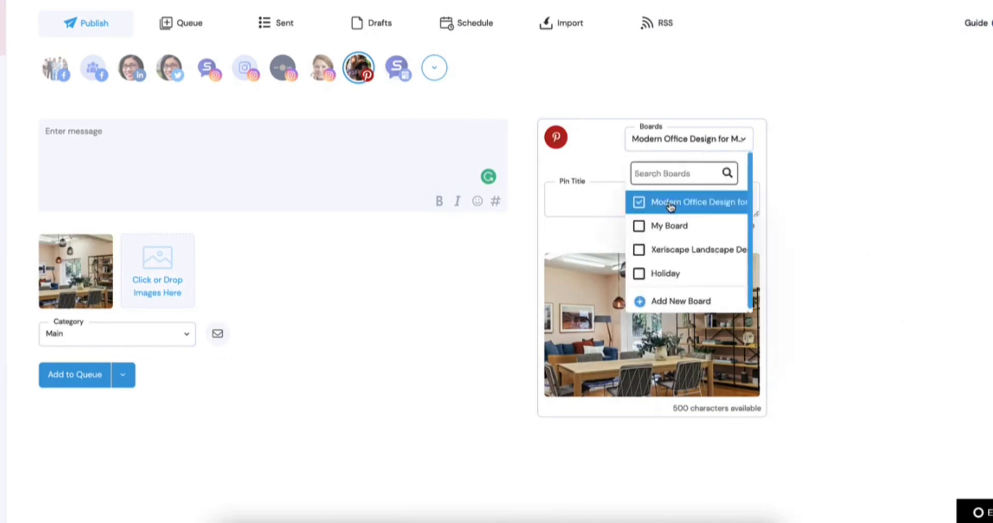
left_click(661, 226)
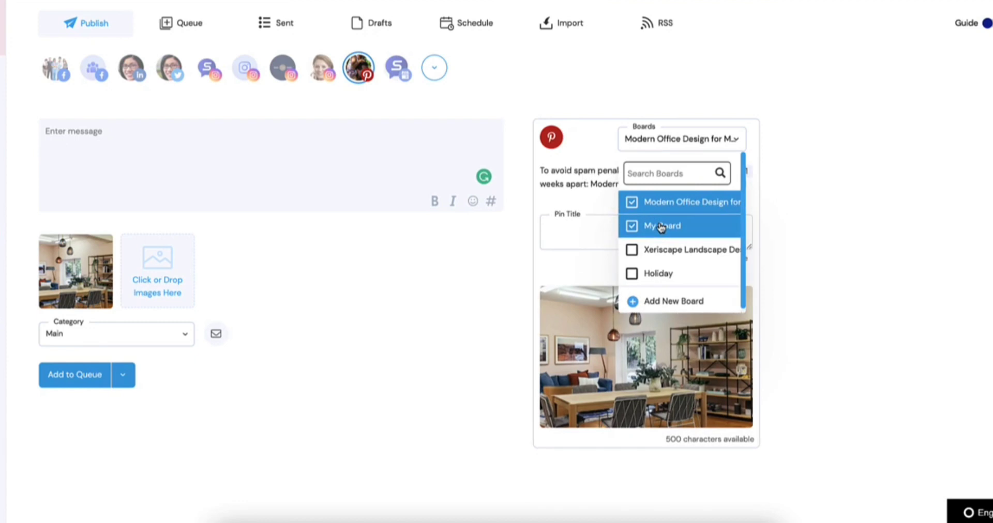
left_click(671, 252)
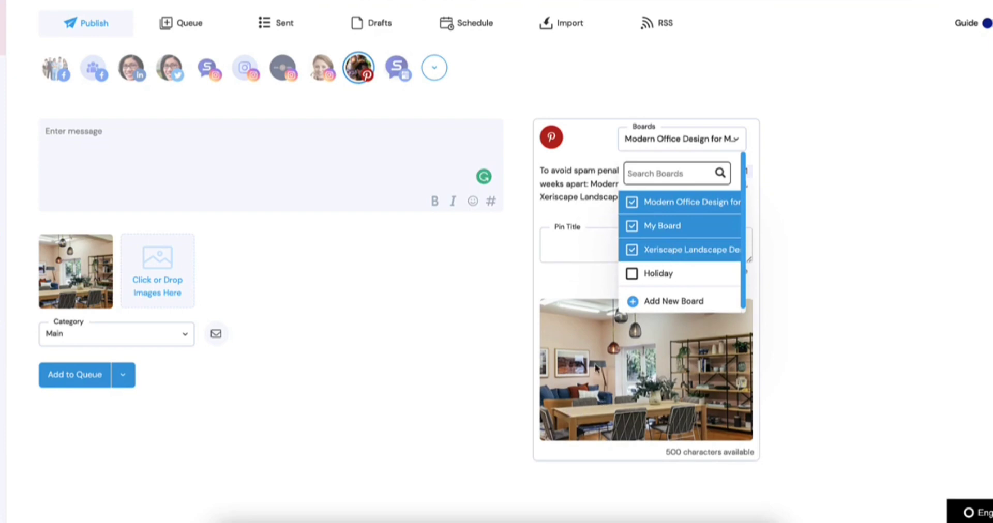
Enter "Outdoor Office" as the pin title
left_click(577, 247)
type("Outdoor")
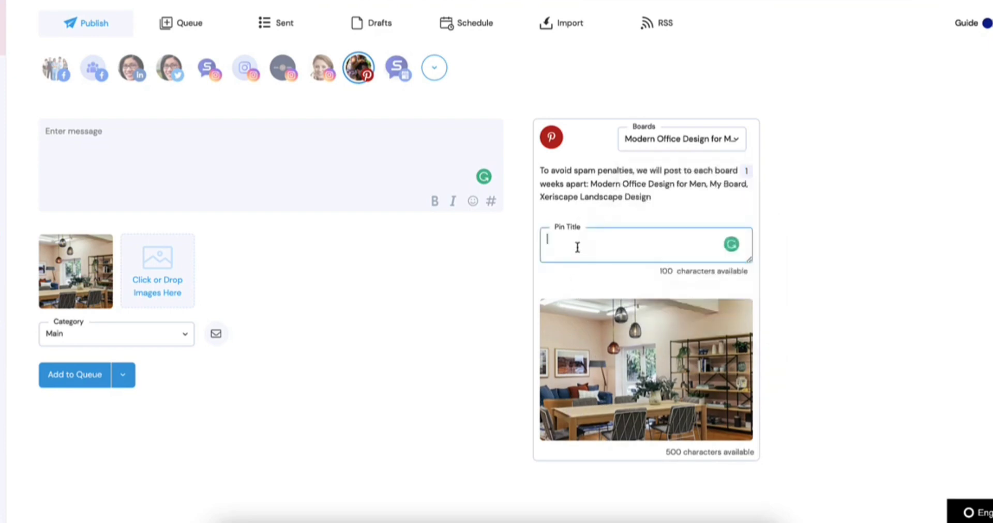
type(" Office")
Set the posting interval between boards to 3 weeks and open the publishing options
left_click(746, 171)
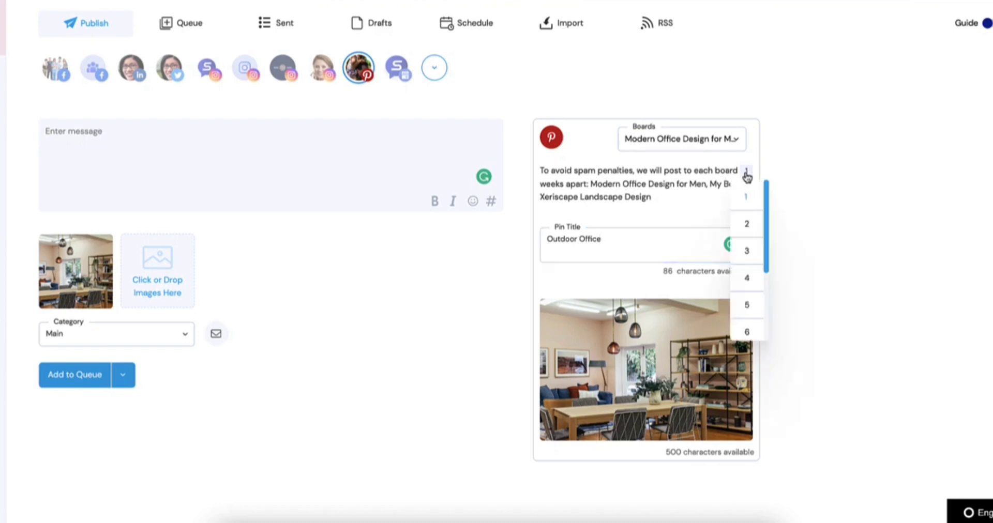
left_click(747, 248)
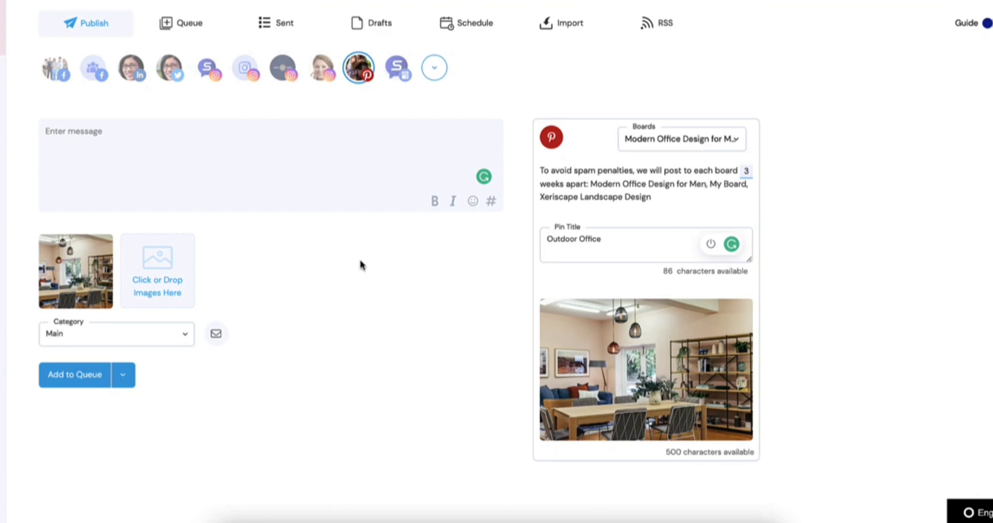
left_click(122, 374)
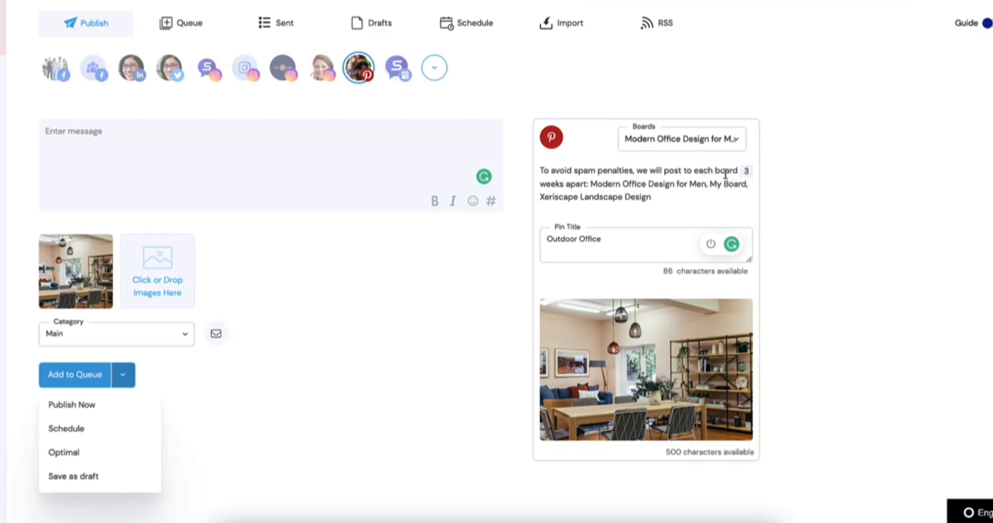
Set the posting interval between boards to 1 week and show the alternatives to adding the post to the queue
left_click(747, 173)
left_click(748, 198)
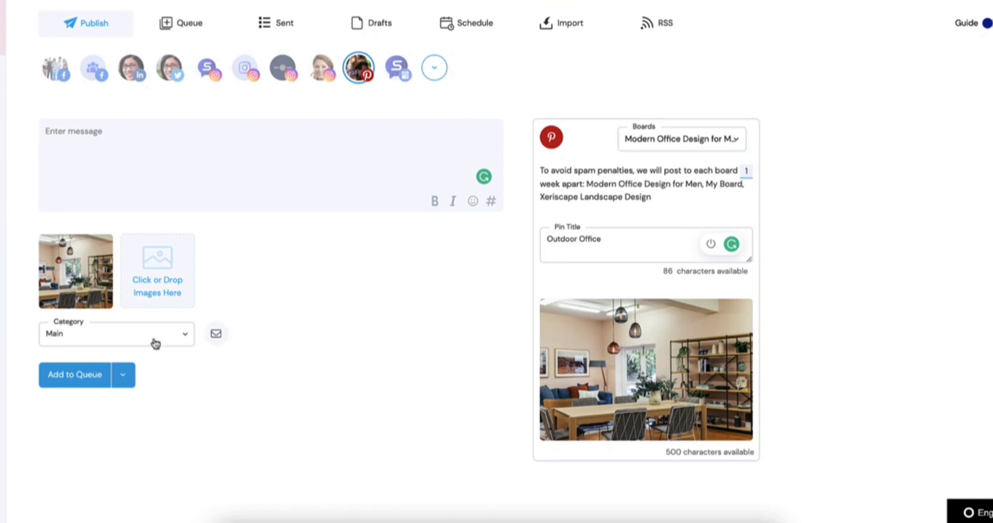
left_click(123, 375)
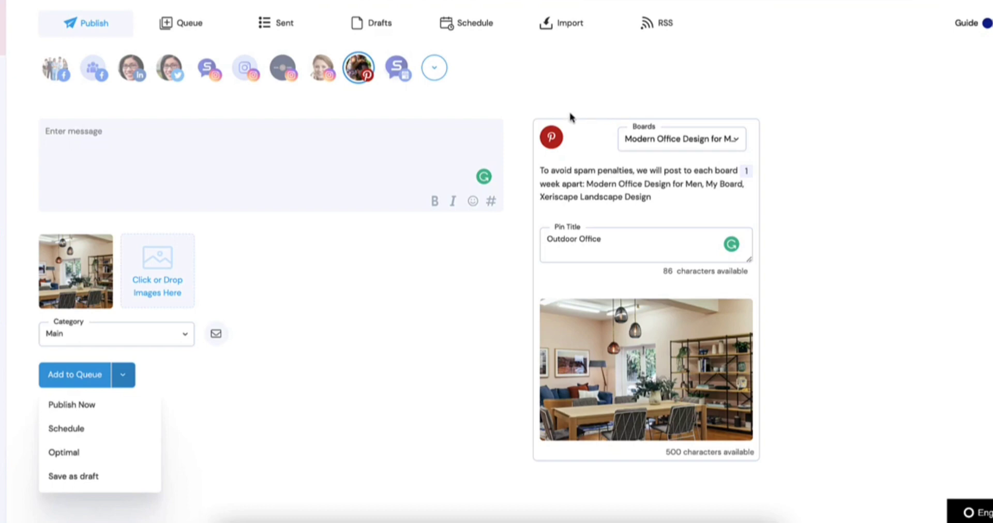
Review the actions available for the first queued post held for approval, then return to the post composer
left_click(188, 22)
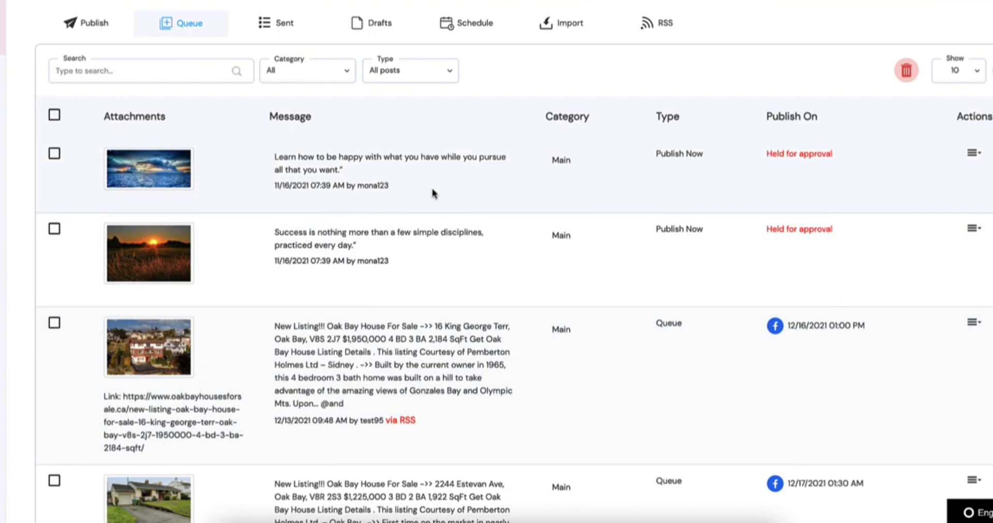
left_click(973, 153)
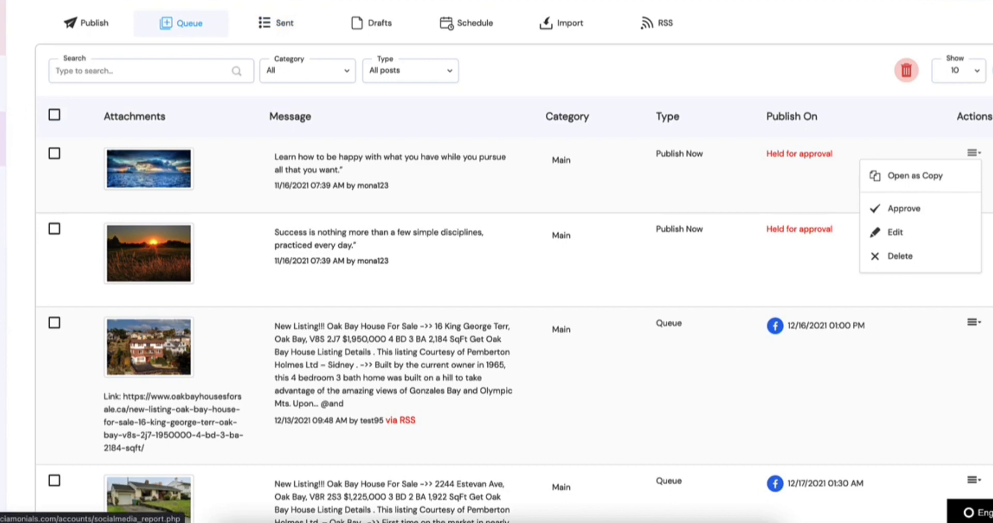
left_click(77, 22)
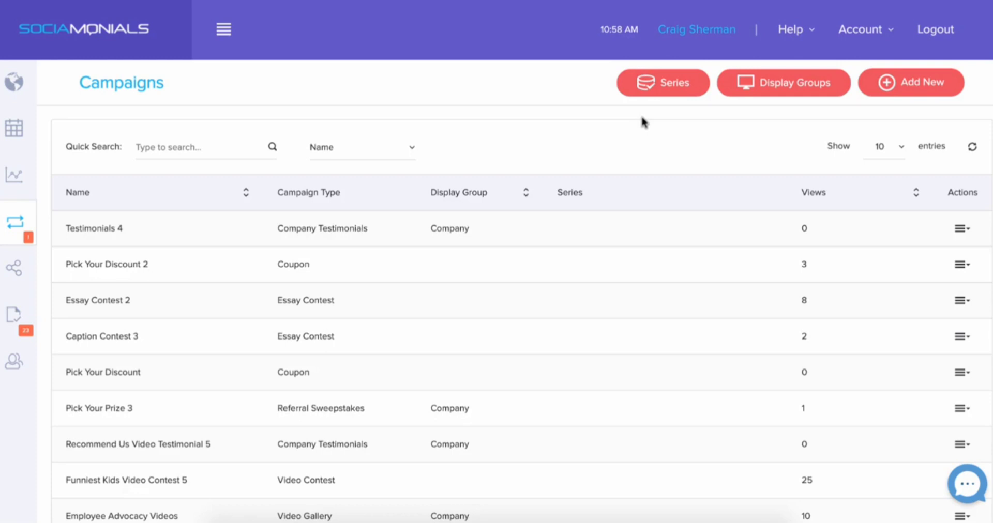
Create a new campaign from the ready-made Testimonials template in the video category
left_click(919, 80)
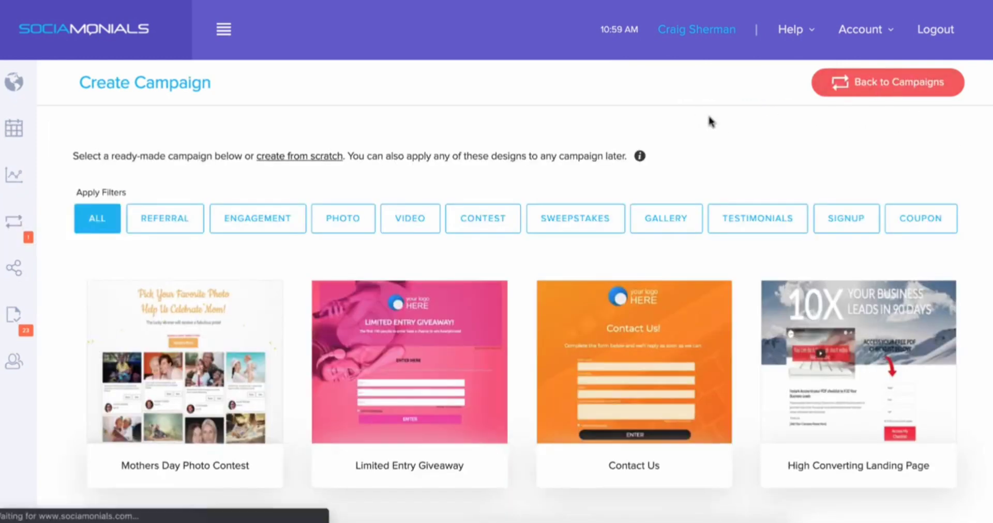
left_click(407, 222)
scroll(311, 310, "down", 5)
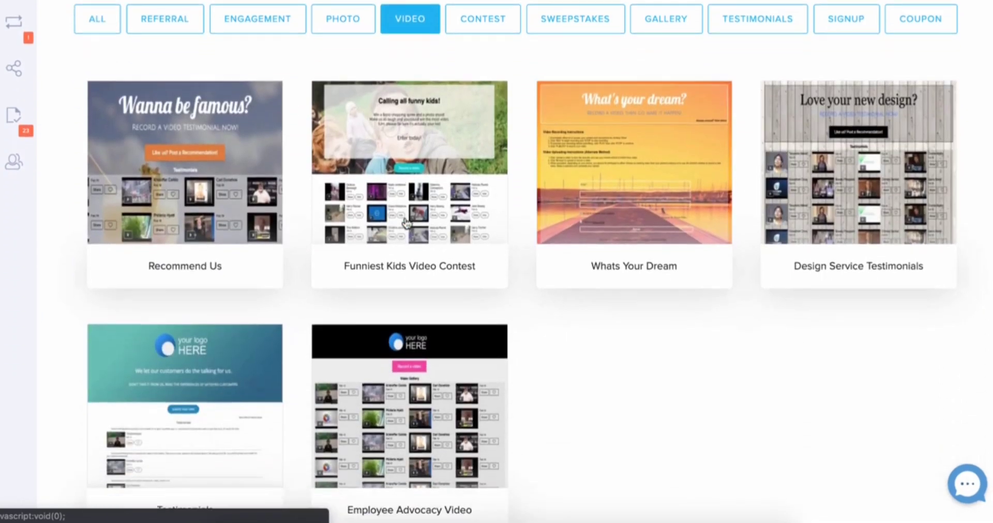
mouse_move(179, 412)
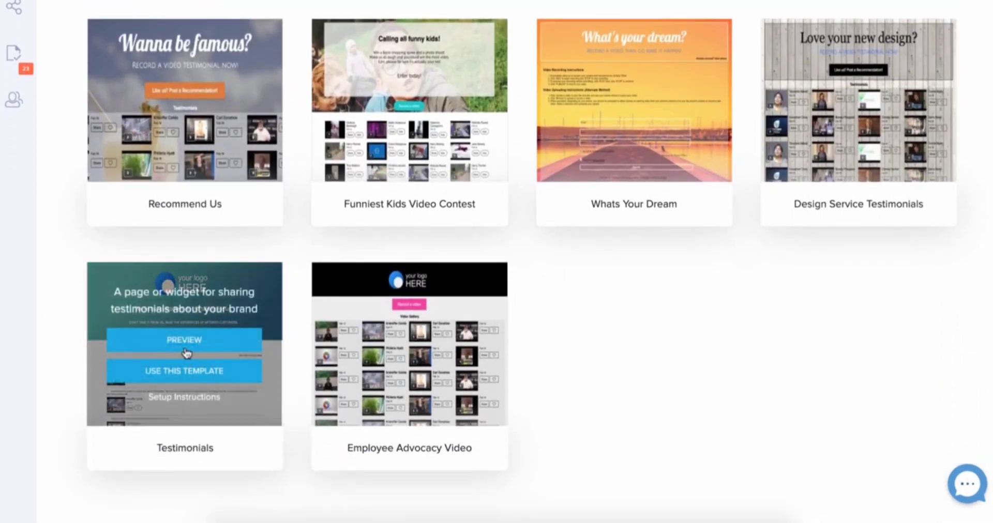
left_click(184, 371)
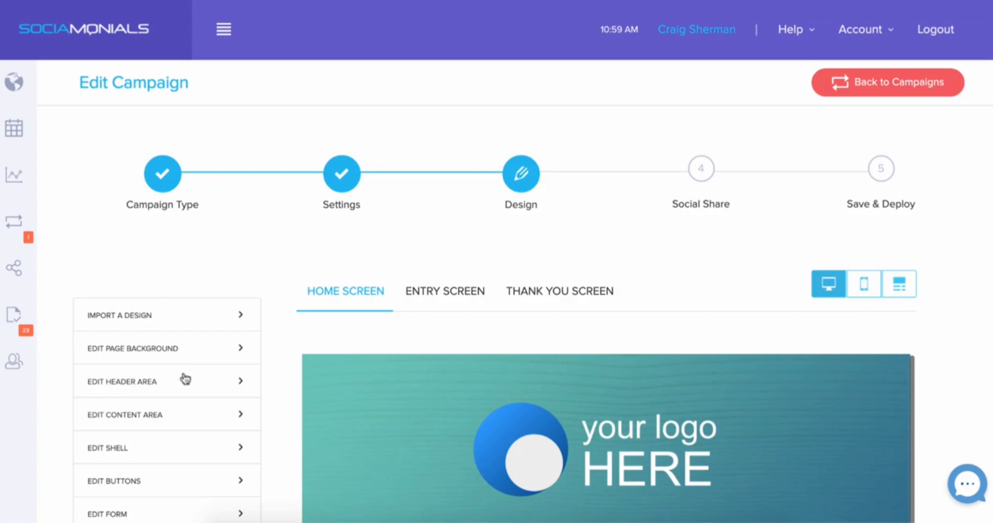
Look over the campaign design and move on to the Social Share stage
scroll(750, 234, "down", 3)
scroll(749, 235, "up", 3)
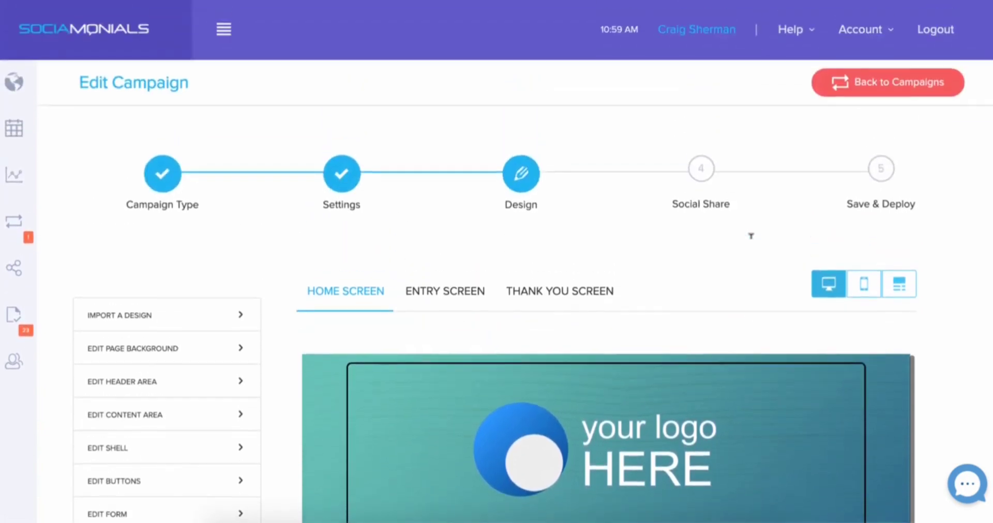
left_click(706, 170)
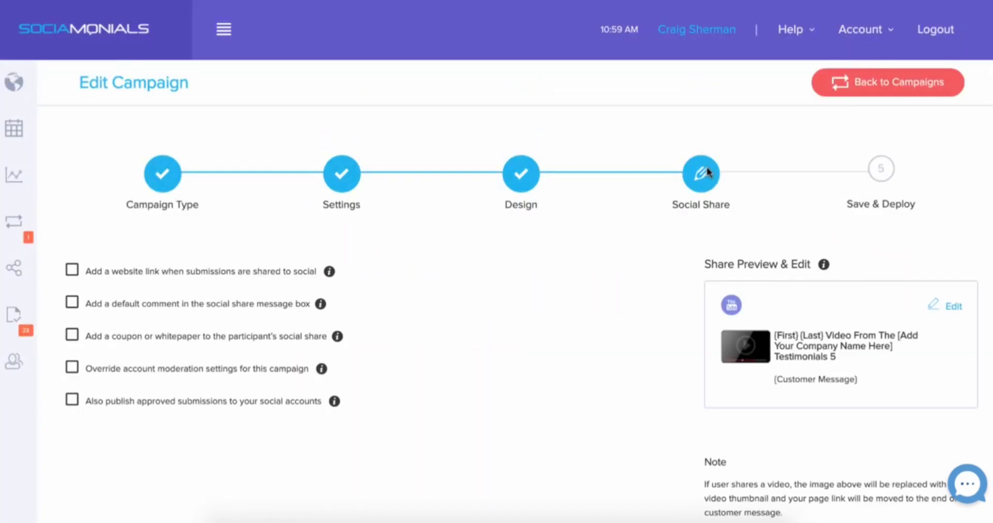
scroll(650, 297, "down", 3)
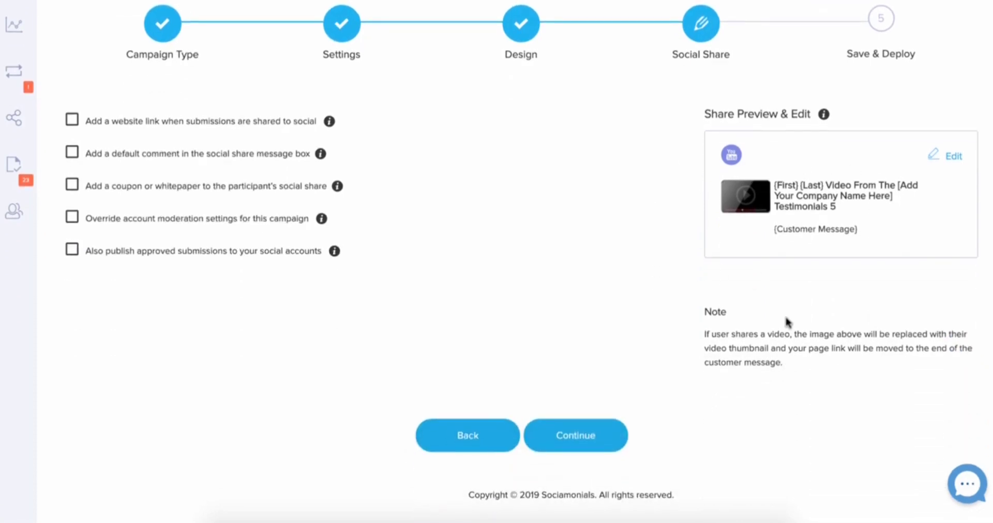
Replace the bracketed company name placeholder in the YouTube title with "Sociamonials"
left_click(946, 158)
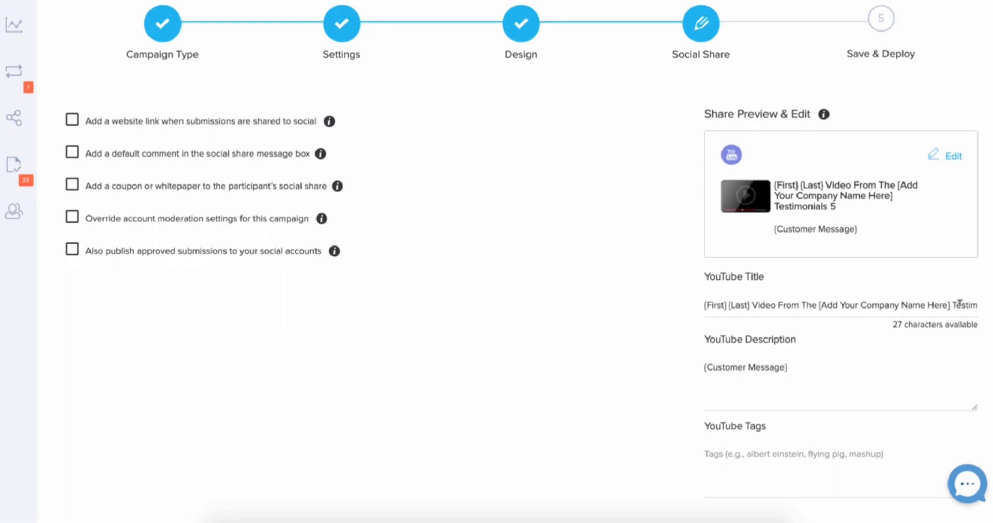
left_click_drag(959, 304, 983, 315)
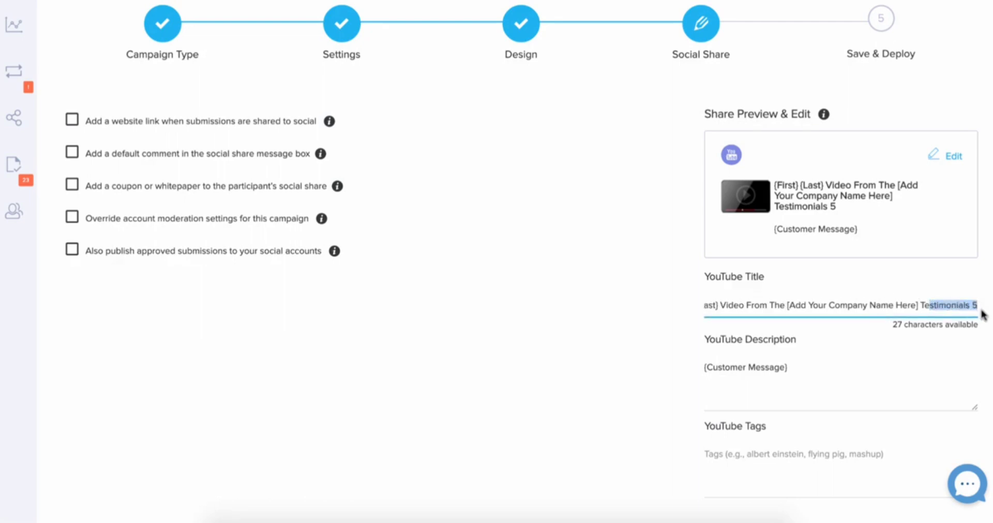
left_click(869, 305)
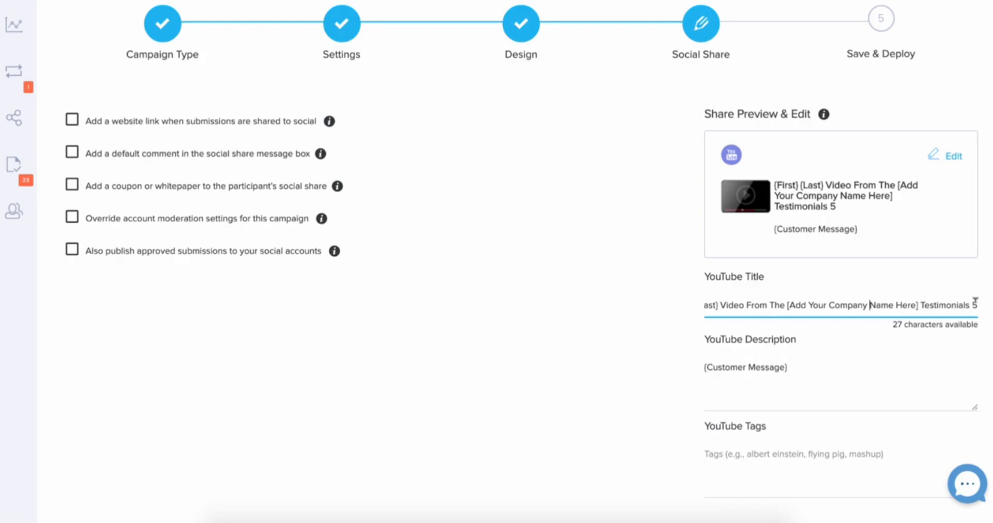
left_click(919, 305)
key("BackSpace")
key("BackSpace")
key("BackSpace")
key("BackSpace")
key("BackSpace")
key("BackSpace")
key("BackSpace")
key("BackSpace")
key("BackSpace")
key("BackSpace")
key("BackSpace")
key("BackSpace")
key("BackSpace")
key("BackSpace")
key("BackSpace")
key("BackSpace")
key("BackSpace")
key("BackSpace")
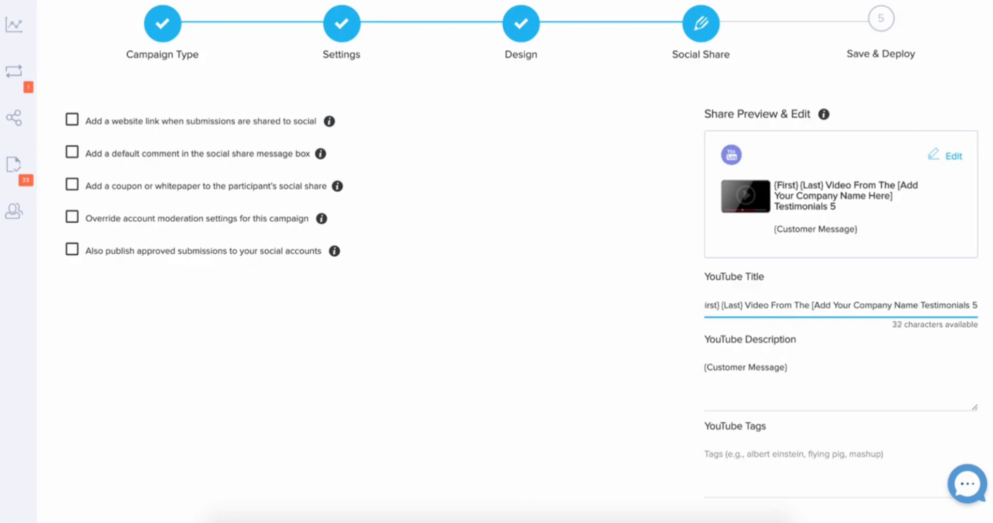
key("BackSpace")
key("BackSpace")
key("BackSpace")
key("BackSpace")
key("BackSpace")
key("BackSpace")
key("BackSpace")
key("BackSpace")
key("BackSpace")
key("BackSpace")
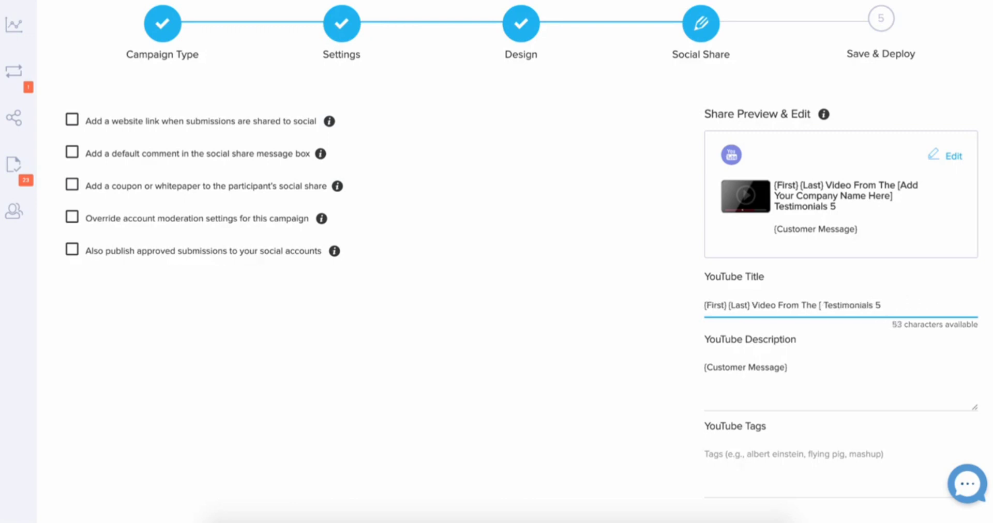
type("Sociamonia")
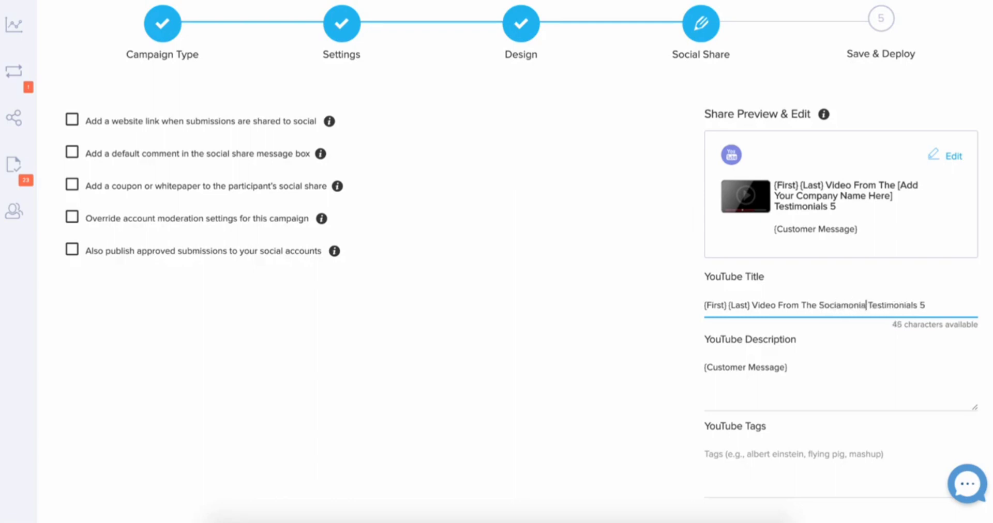
type("ls")
Remove the {Last} name placeholder from the YouTube title
left_click(750, 304)
key("BackSpace")
key("BackSpace")
key("BackSpace")
key("BackSpace")
key("BackSpace")
key("BackSpace")
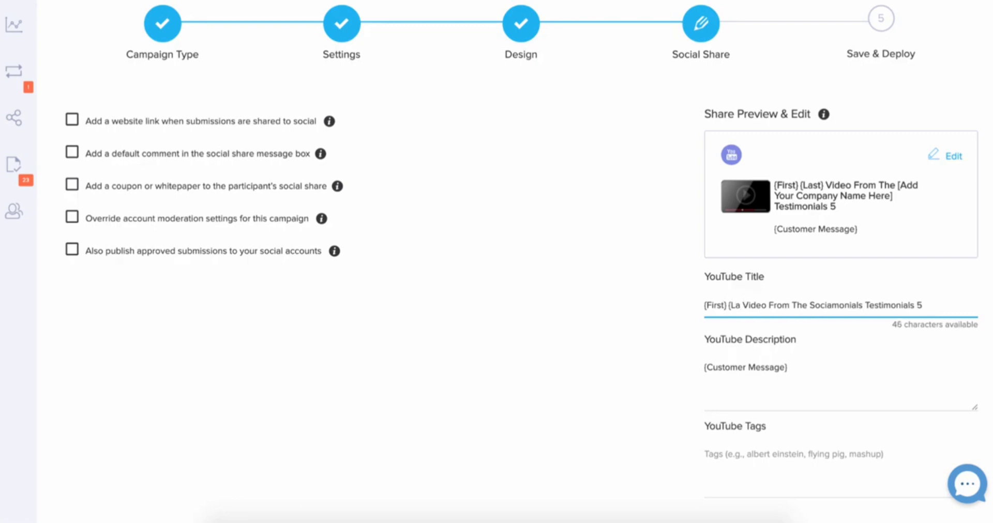
key("BackSpace")
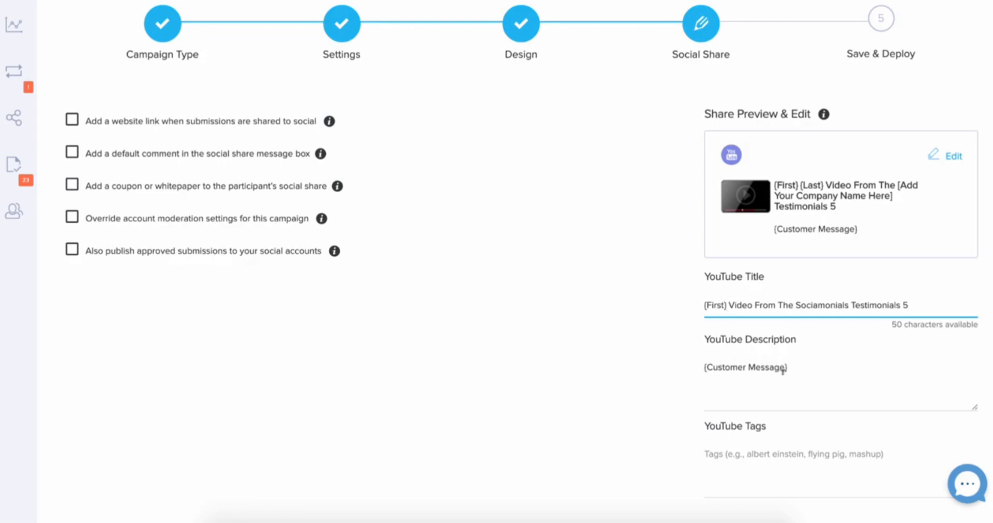
left_click(792, 366)
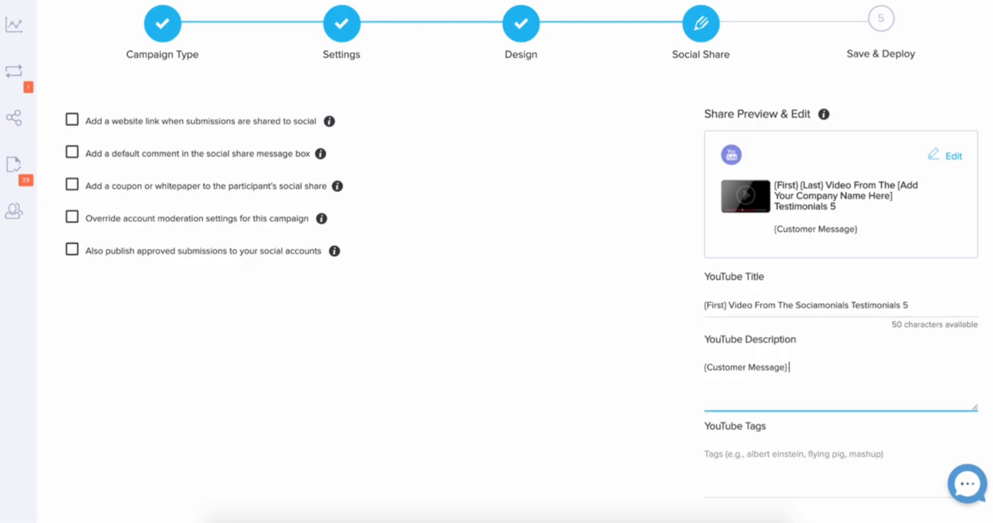
type("Go checkout more produc")
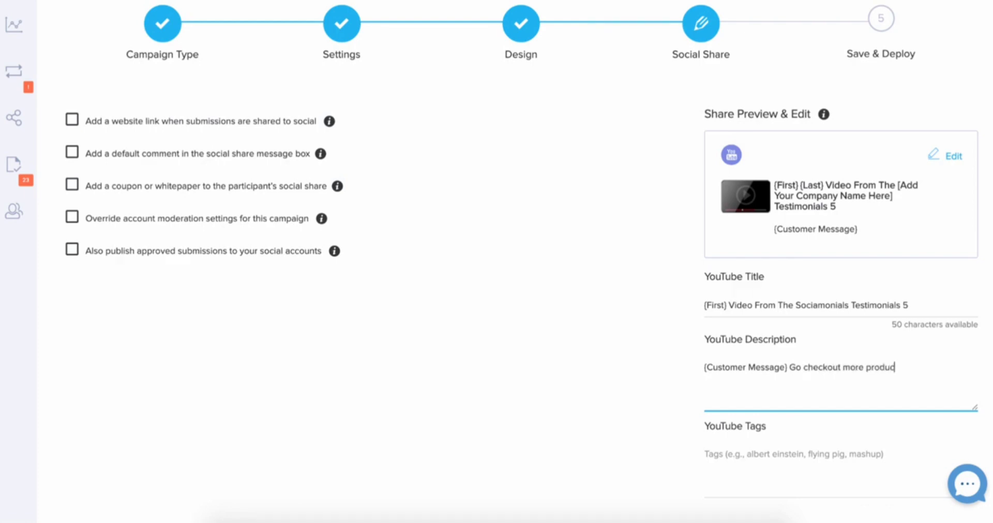
type("ts like this one here:")
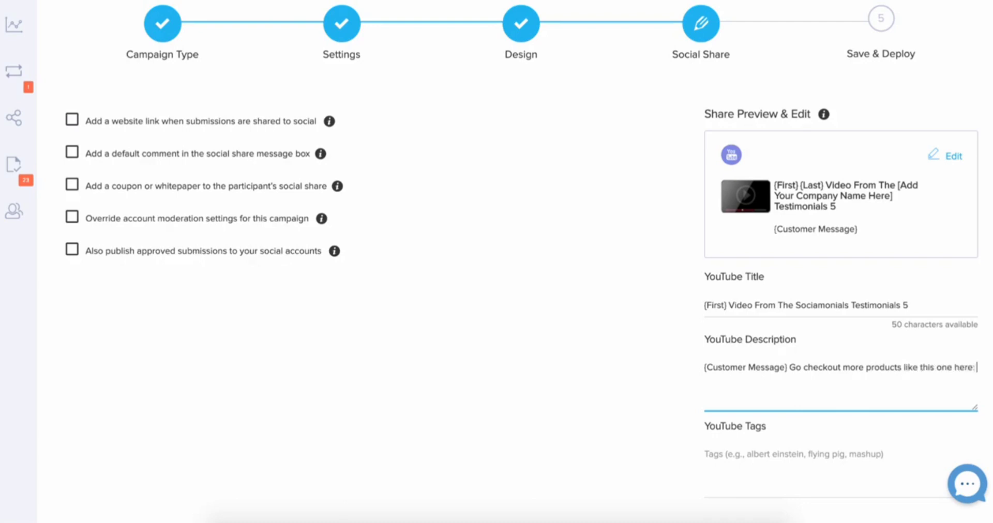
type(" https://www.yourwebsite")
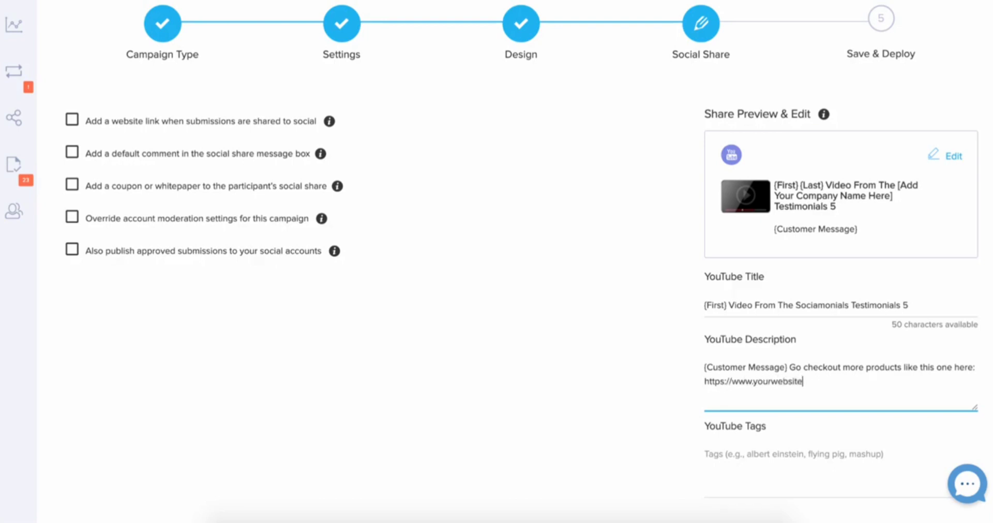
type(".com")
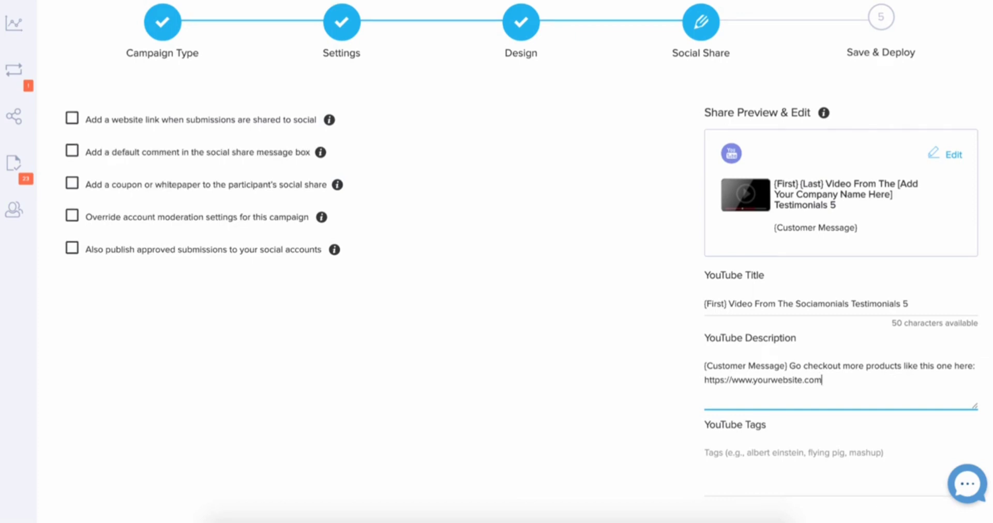
scroll(496, 258, "down", 2)
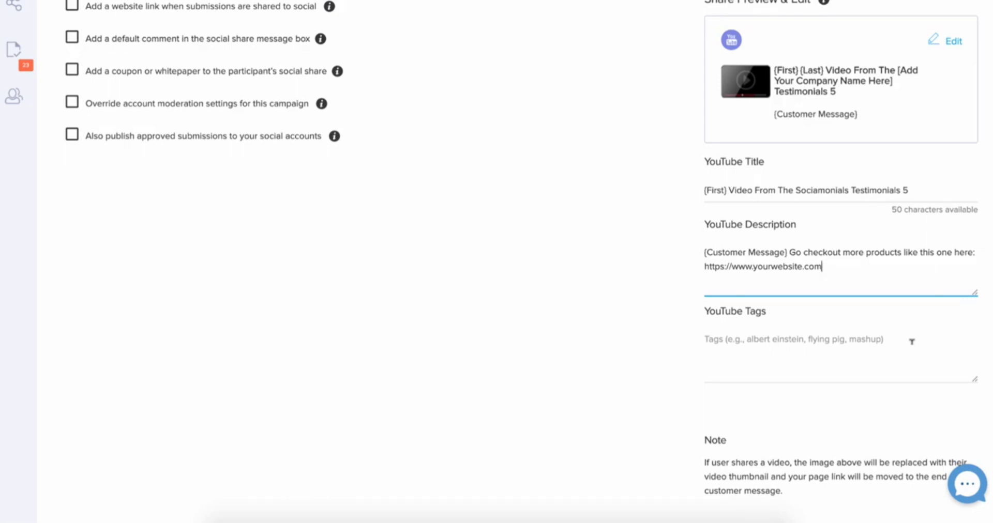
scroll(911, 341, "up", 4)
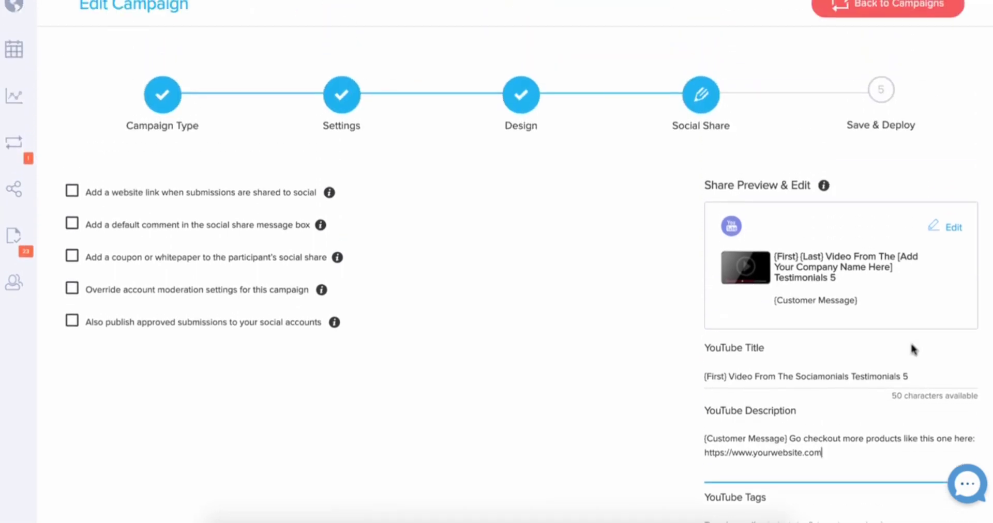